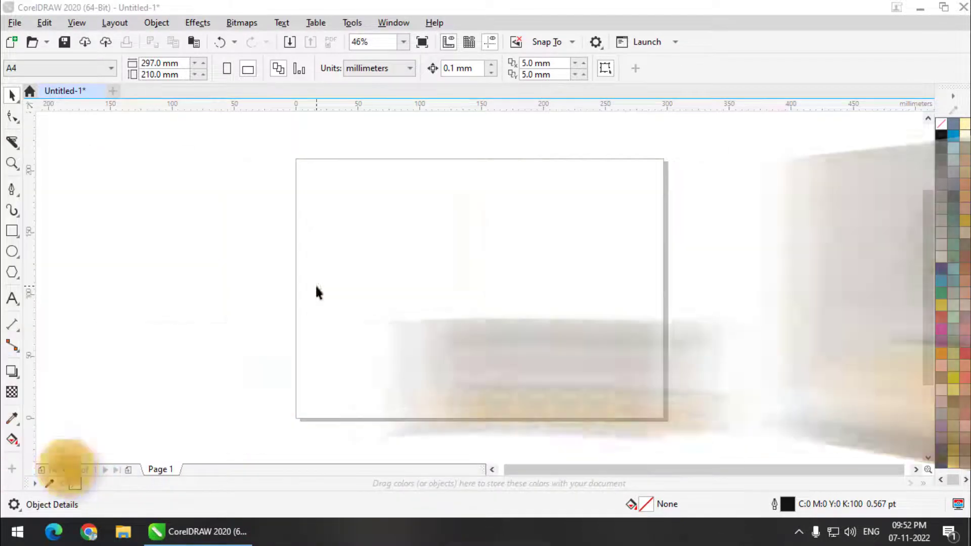
Step: Pick the Rectangle tool from the toolbox
left_click(13, 232)
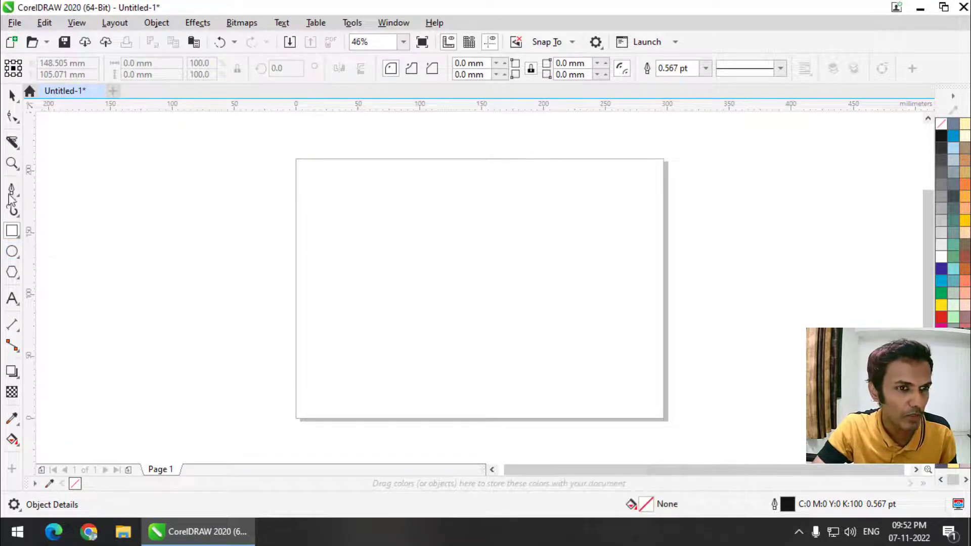
Step: Draw a rectangle overlapping the page's left edge and convert it to curves
left_click_drag(253, 208, 482, 346)
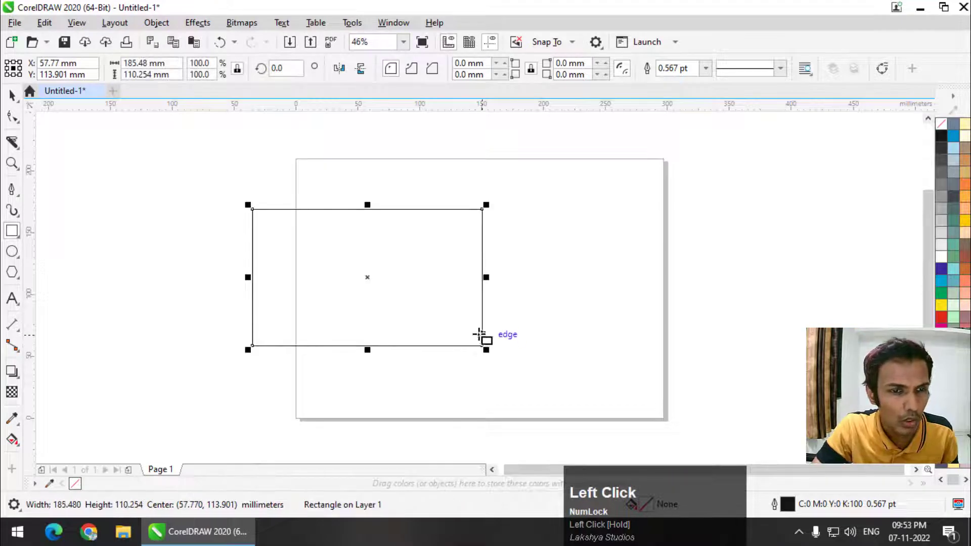
left_click(12, 116)
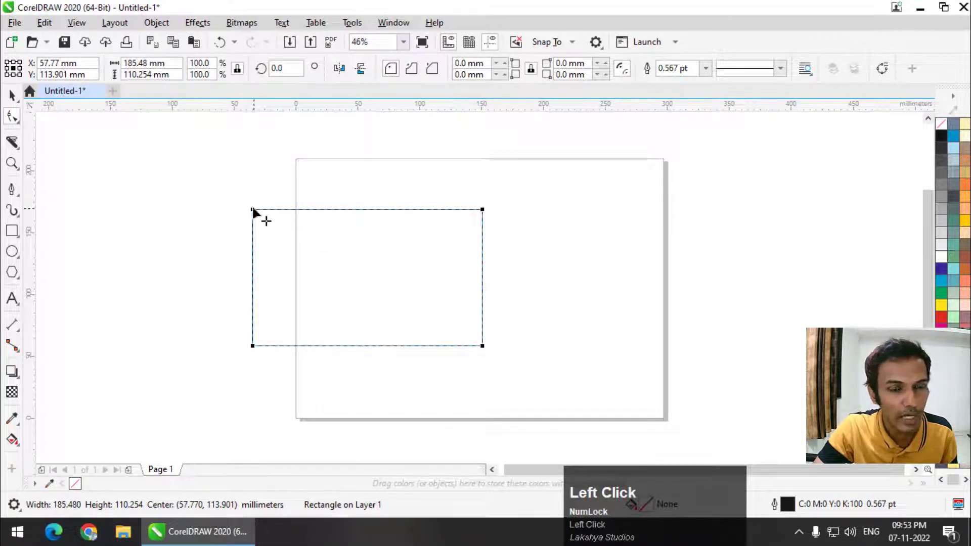
right_click(265, 223)
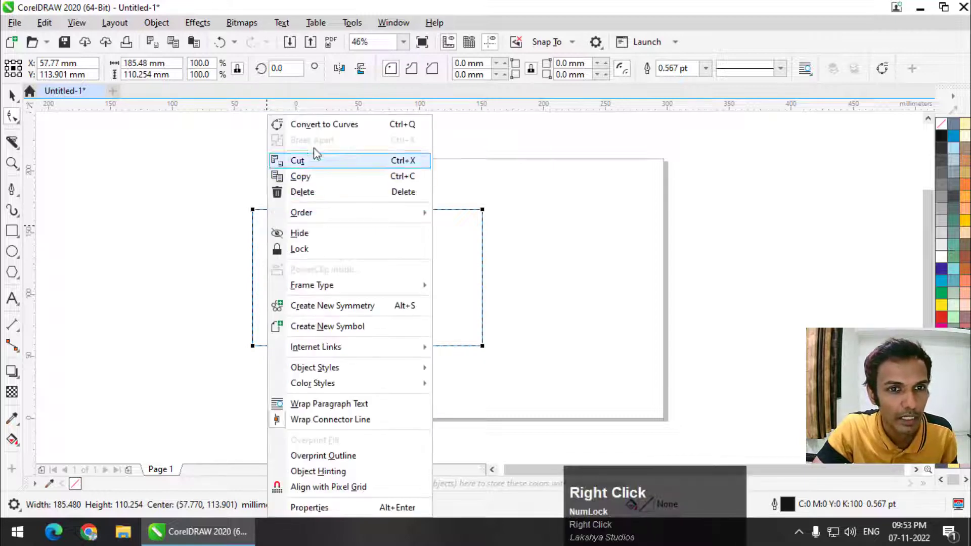
left_click(418, 129)
Step: Pull the top-left node up and outward, then reselect the Shape tool
left_click_drag(252, 210, 227, 192)
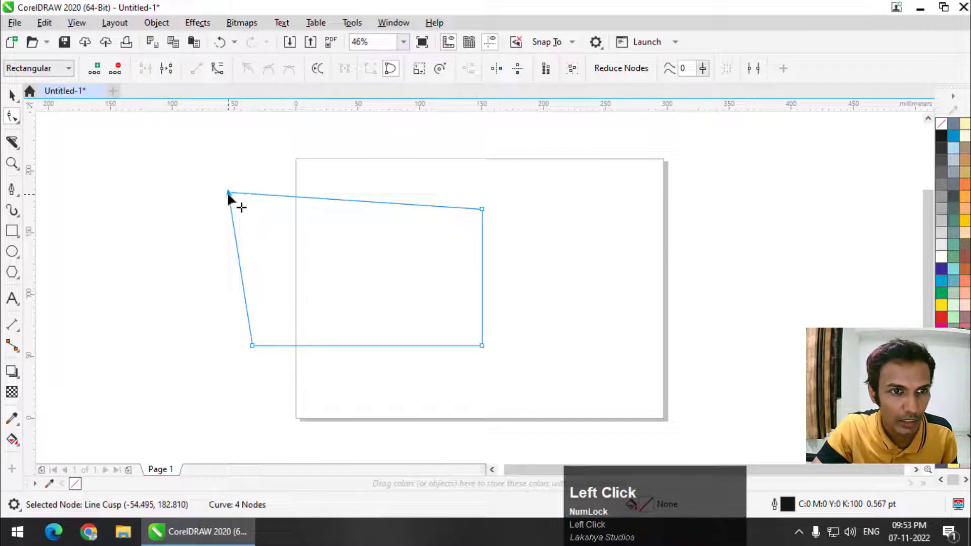
left_click(19, 120)
left_click(56, 119)
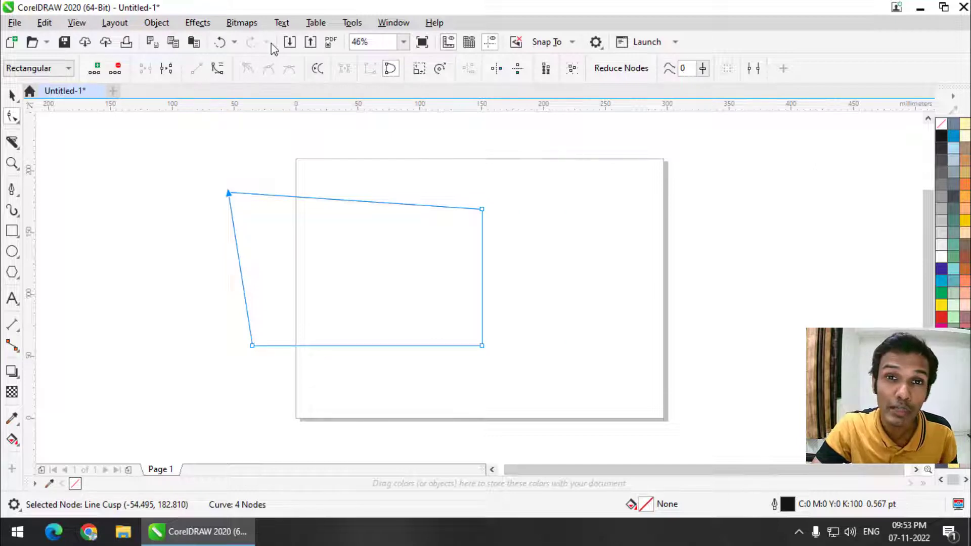
left_click(229, 193)
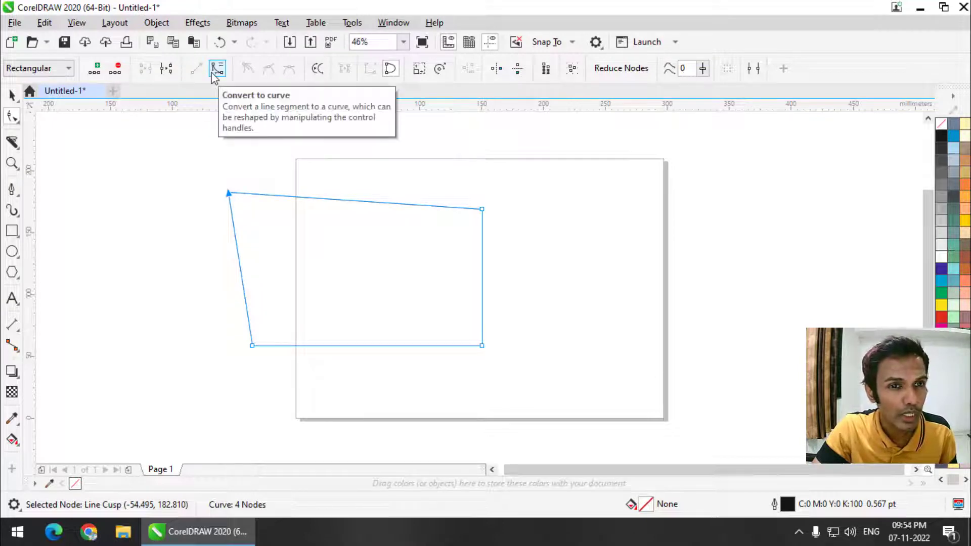
left_click(231, 197)
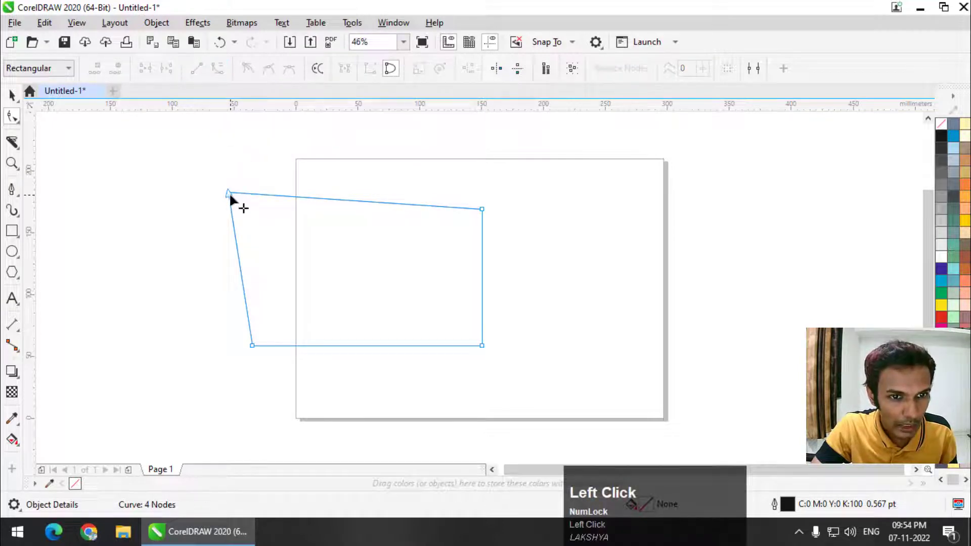
left_click(252, 345)
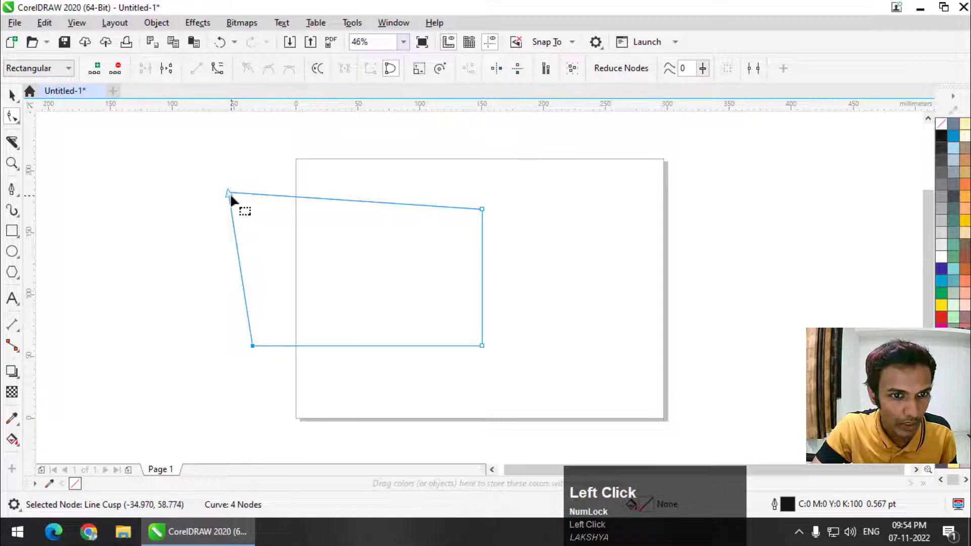
scroll(254, 325, "up", 2)
scroll(256, 324, "down", 1)
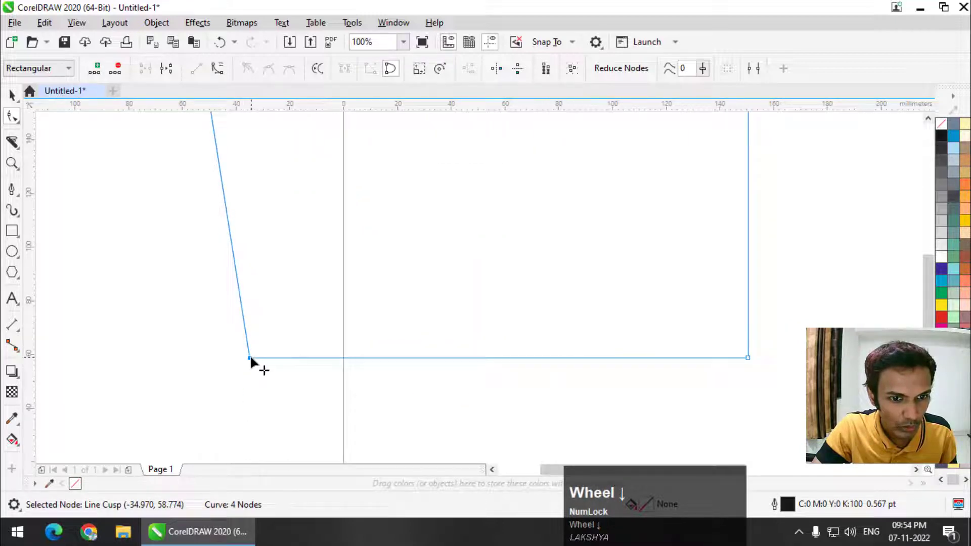
left_click(250, 357)
left_click(747, 357)
scroll(527, 383, "down", 2)
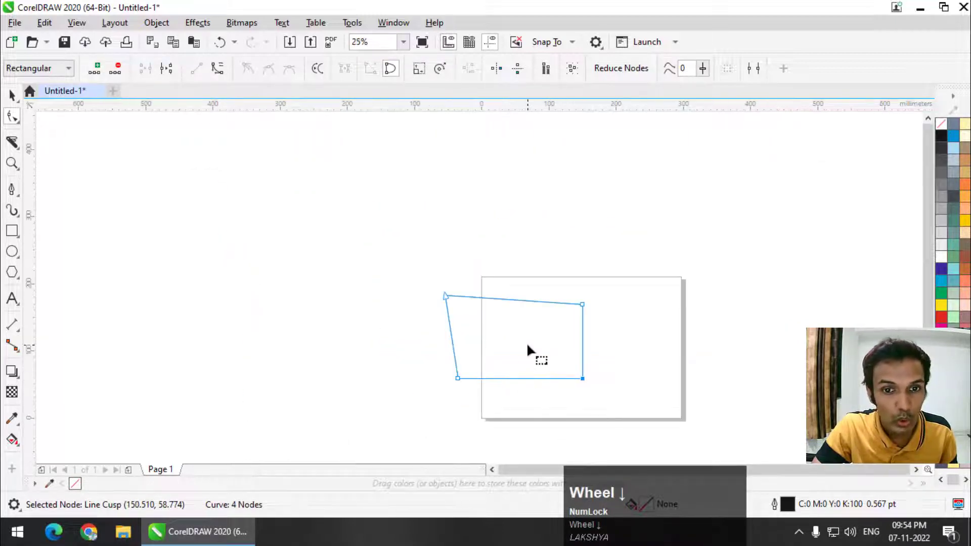
key("shift+F4")
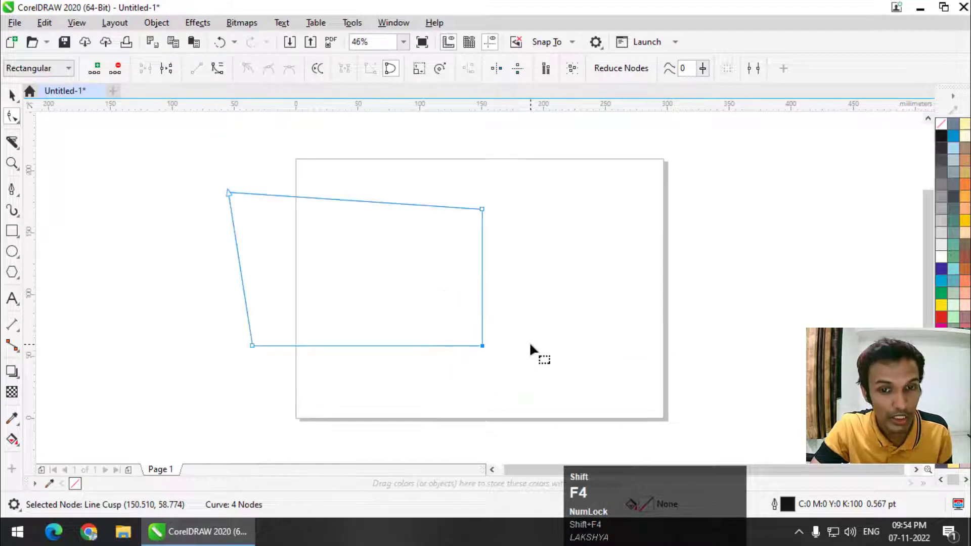
left_click(226, 192)
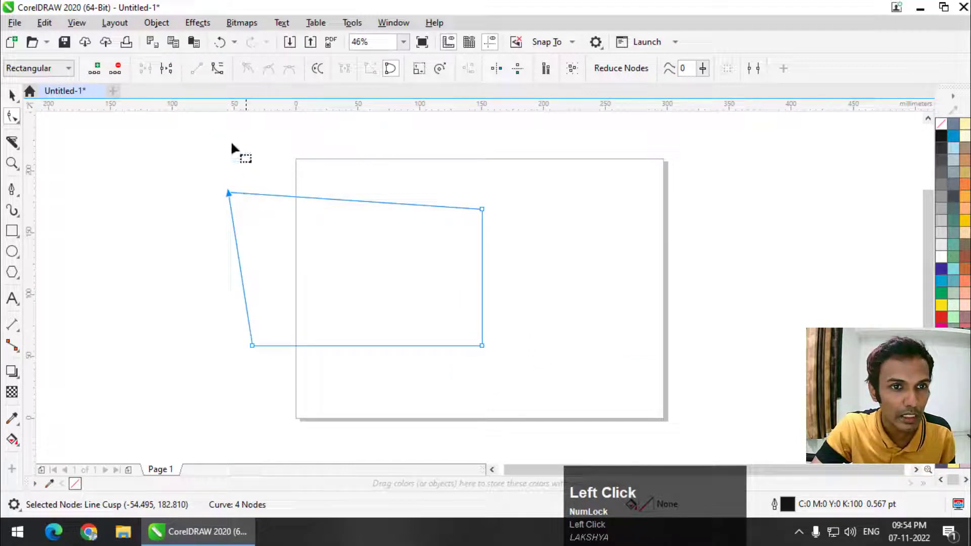
left_click(217, 71)
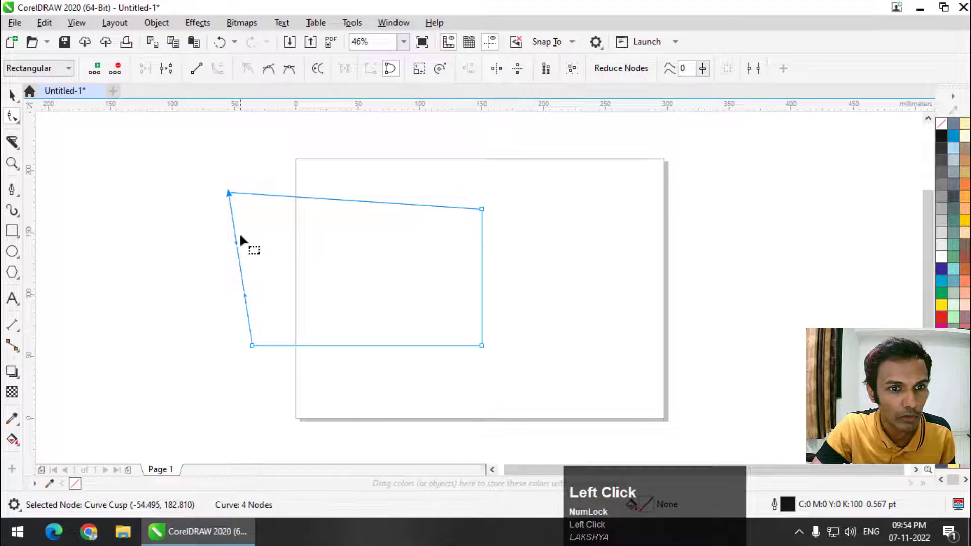
left_click_drag(237, 245, 212, 238)
left_click_drag(173, 165, 420, 346)
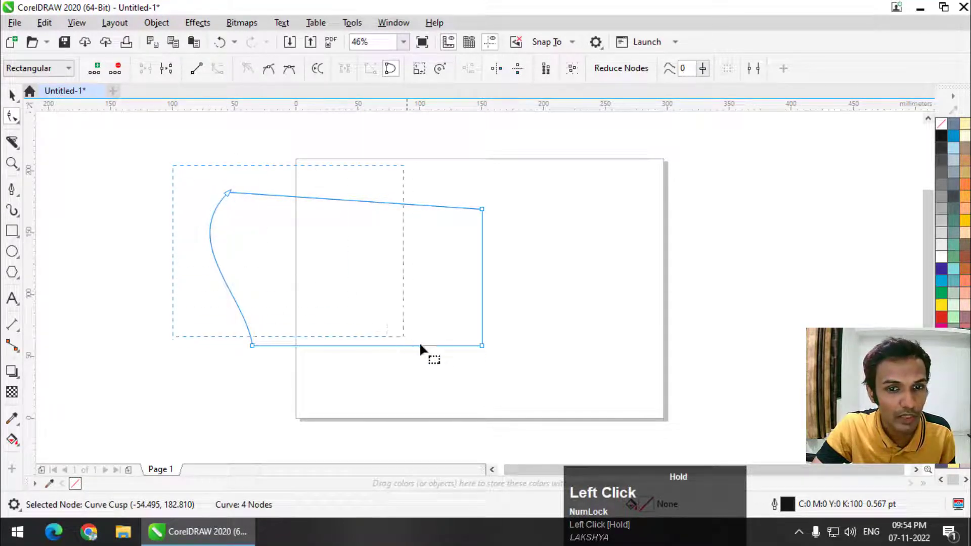
left_click_drag(523, 382, 523, 383)
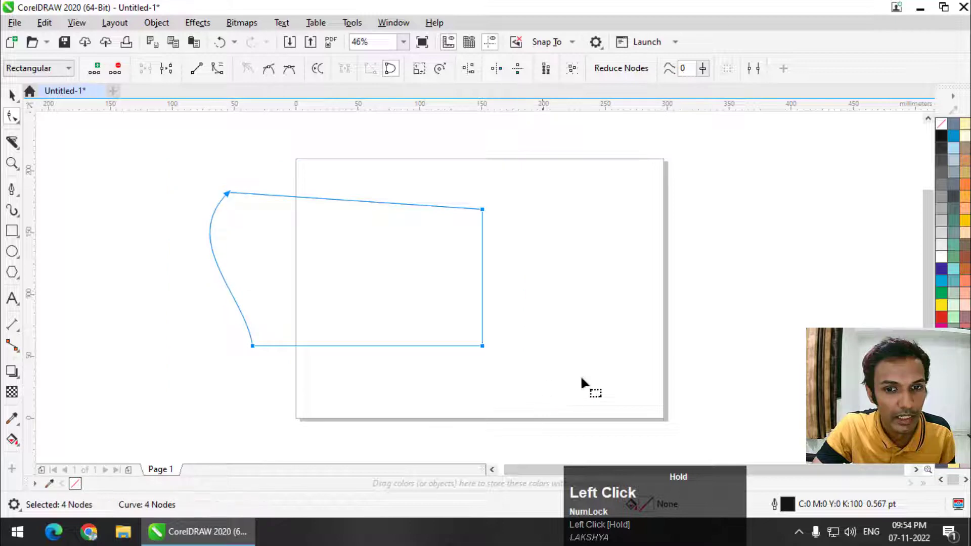
left_click(218, 68)
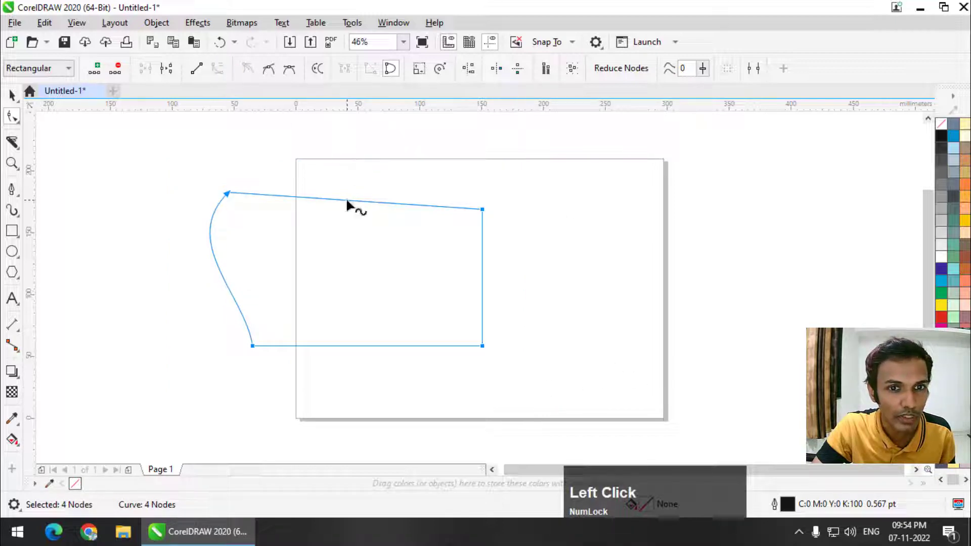
left_click_drag(346, 198, 347, 162)
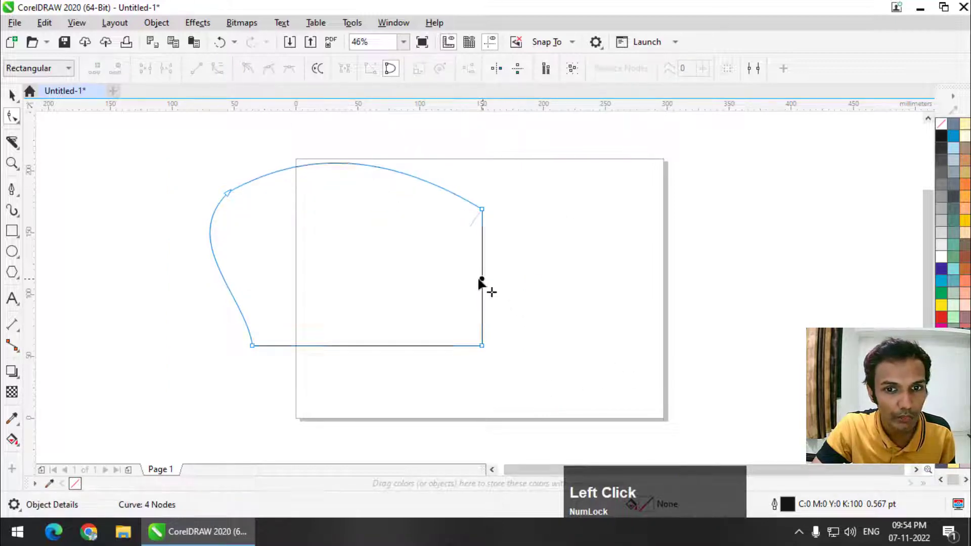
left_click_drag(481, 281, 422, 271)
left_click_drag(350, 342, 346, 312)
left_click_drag(193, 141, 508, 360)
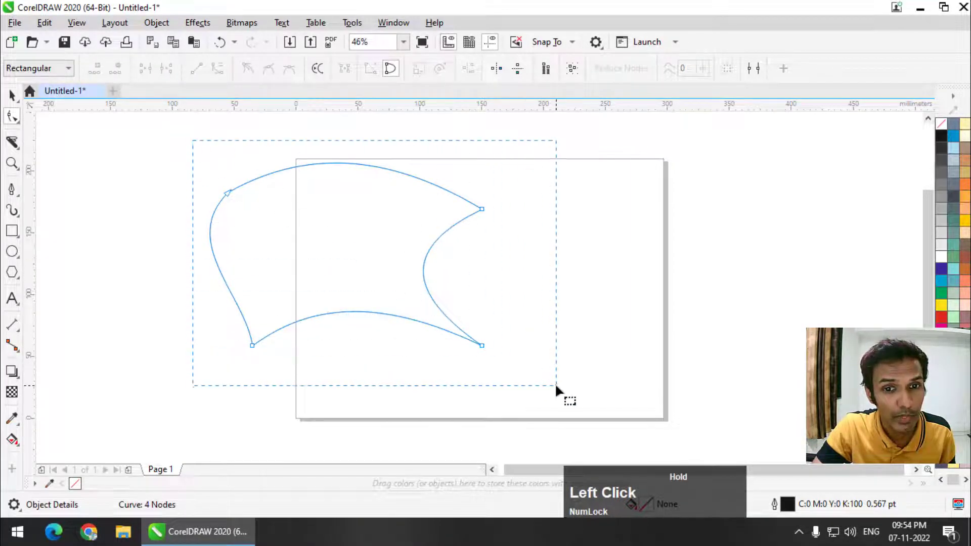
left_click_drag(556, 385, 556, 385)
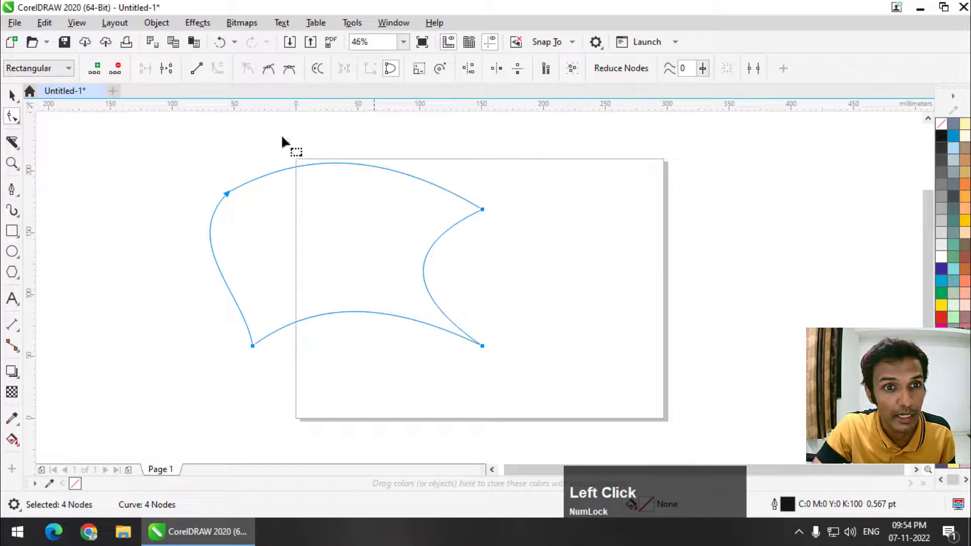
left_click(197, 69)
left_click(350, 163)
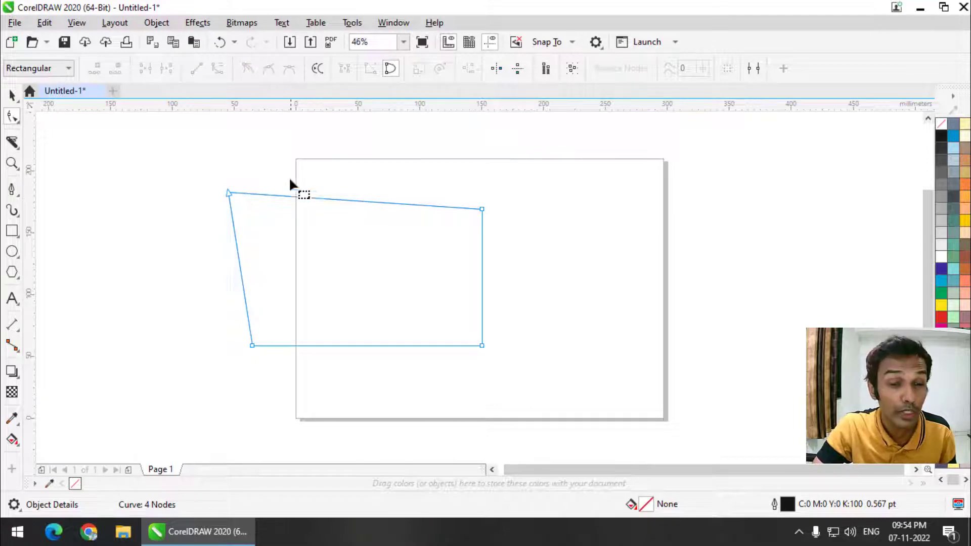
Step: Add three nodes along the top, dragging them into two peaks with a V notch between
double_click(342, 197)
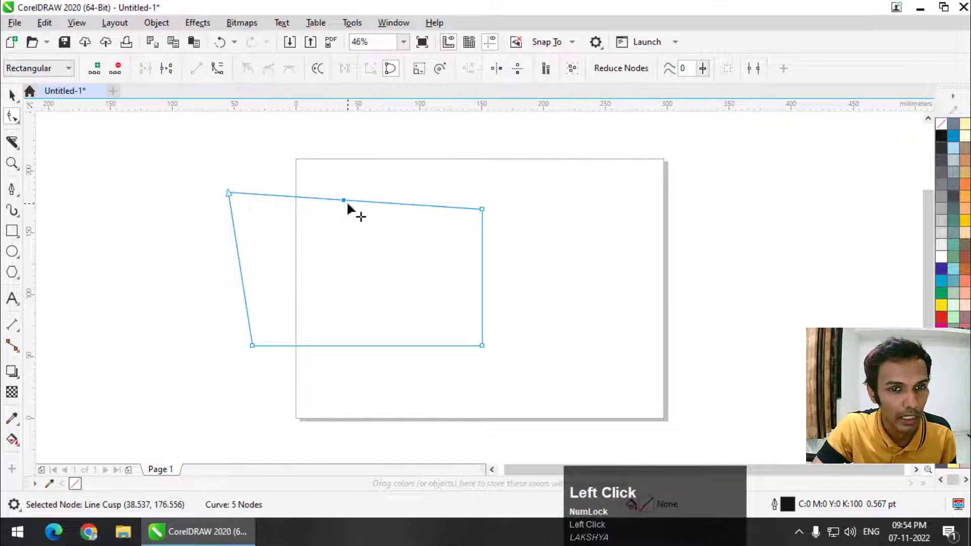
left_click_drag(341, 197, 338, 142)
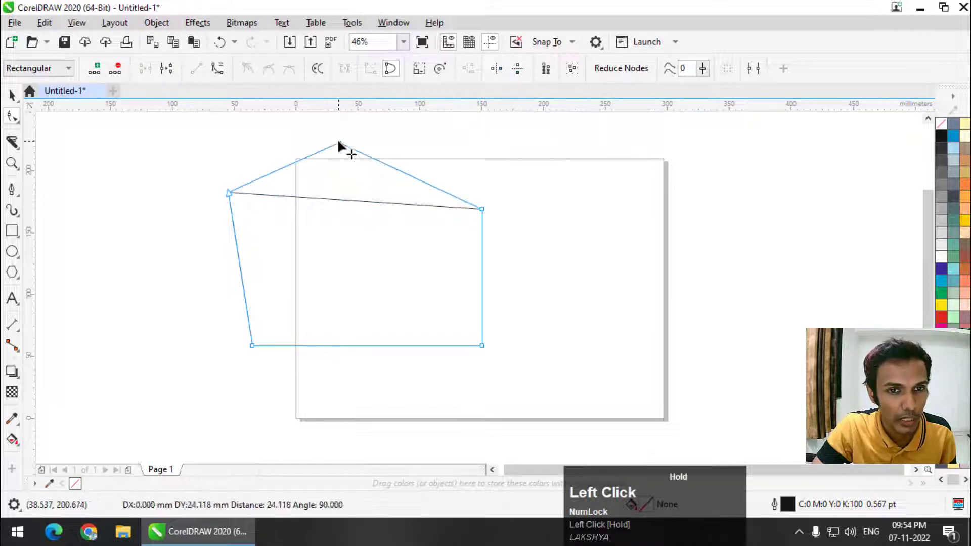
double_click(392, 169)
left_click_drag(392, 169, 355, 253)
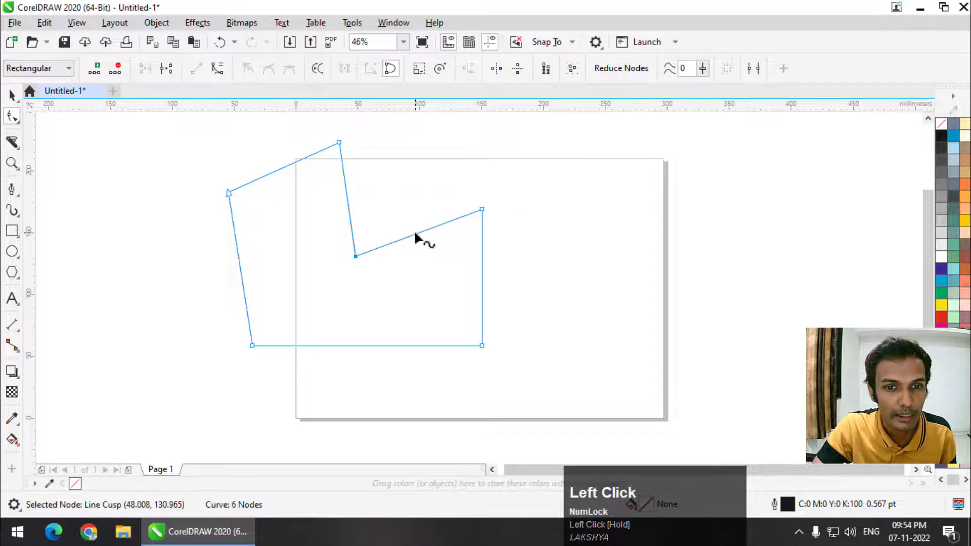
double_click(414, 232)
left_click_drag(414, 232, 399, 163)
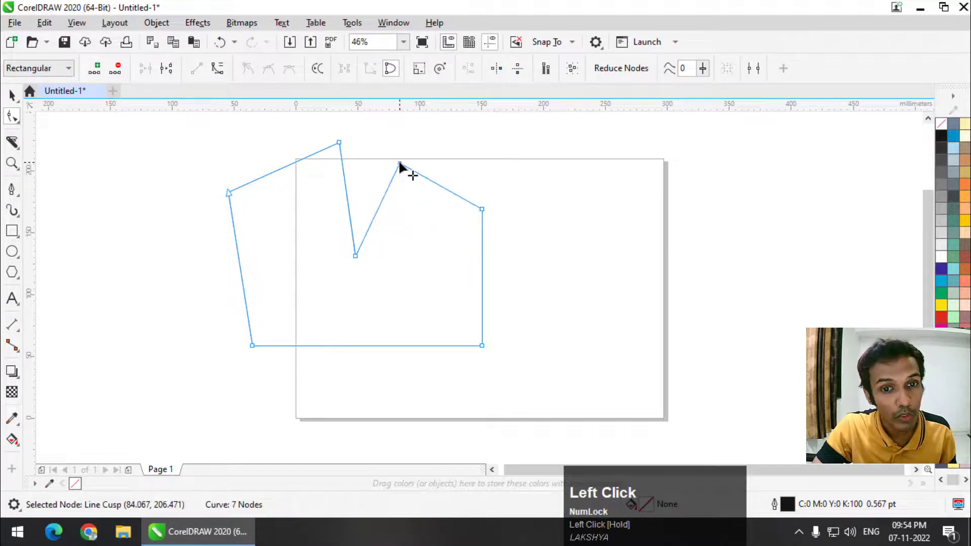
Step: Delete both right corner nodes and reposition the remaining nodes into an irregular six-node polygon
double_click(482, 208)
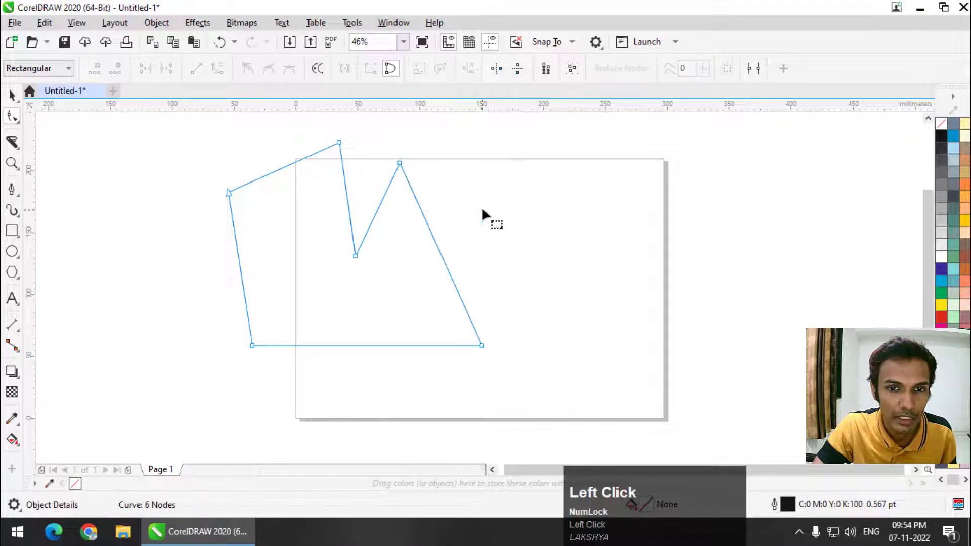
double_click(481, 345)
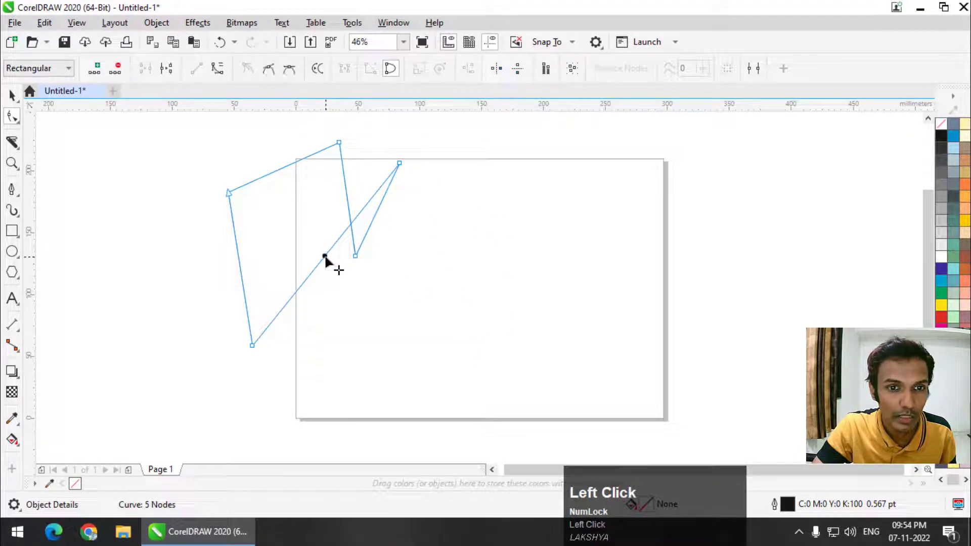
double_click(324, 257)
left_click_drag(323, 257, 469, 346)
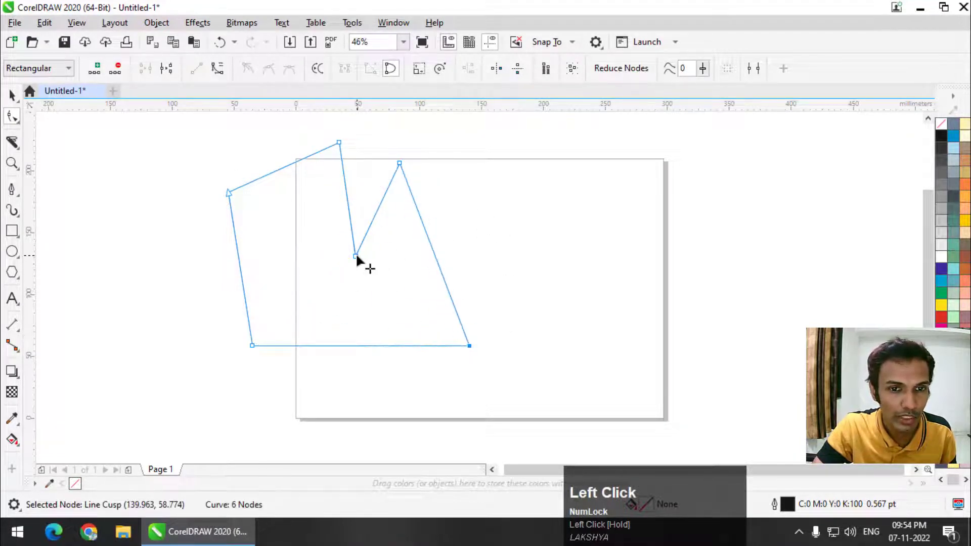
left_click_drag(355, 253, 304, 262)
left_click_drag(228, 193, 203, 214)
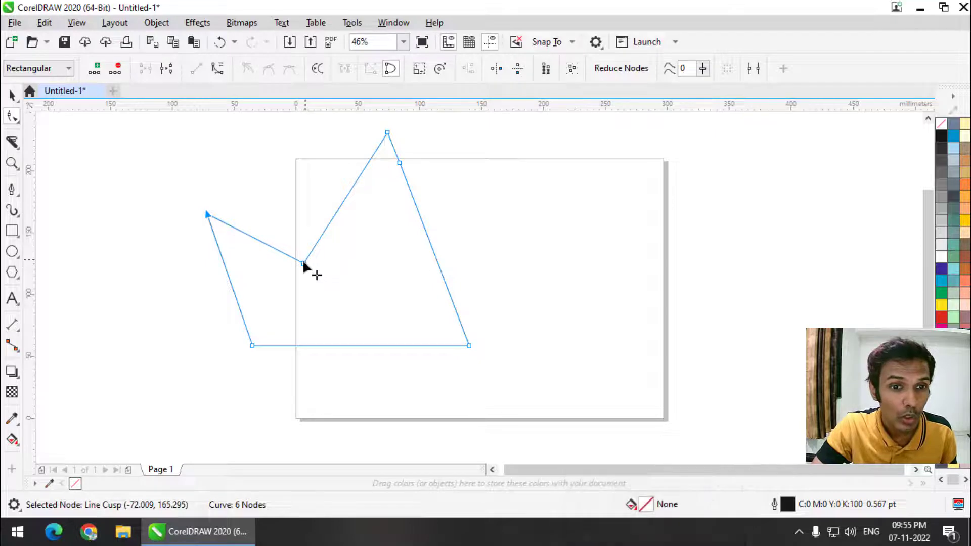
left_click_drag(303, 263, 292, 212)
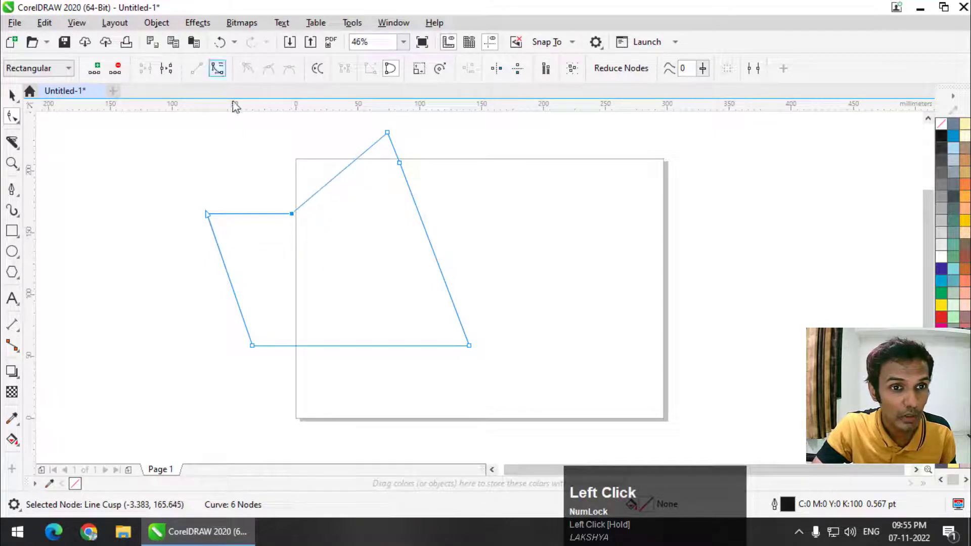
Step: Convert the upper-left segment to a curve and bend it upward into an arc
left_click(216, 73)
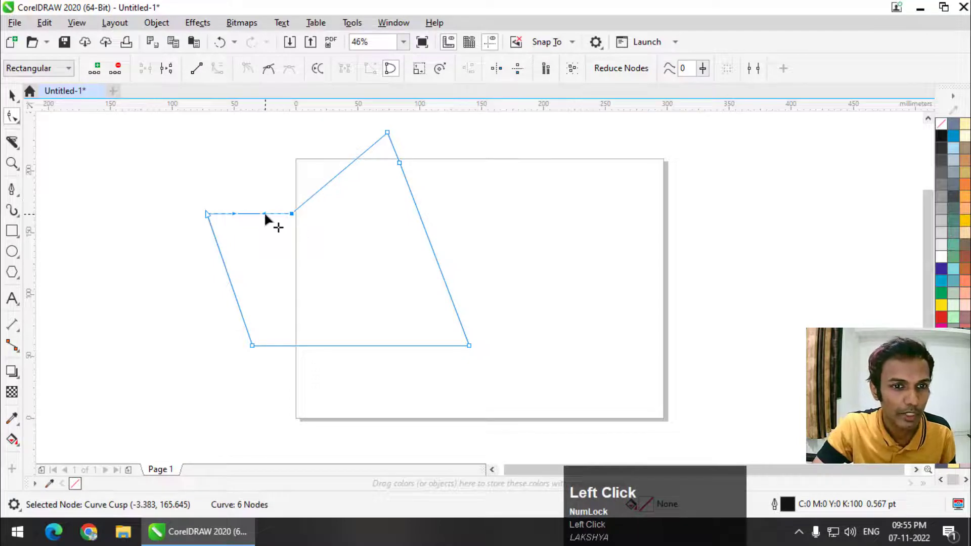
left_click_drag(264, 212, 270, 159)
left_click_drag(211, 208, 273, 361)
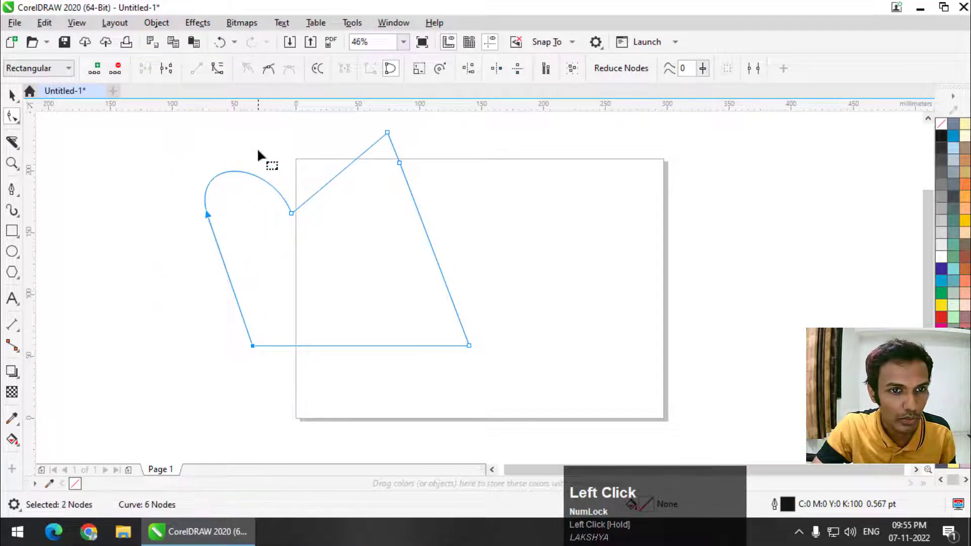
left_click(260, 156)
Step: Convert all six nodes' segments to curves and bend the right edge into a rightward bulge
scroll(310, 228, "down", 2)
left_click_drag(209, 167, 424, 319)
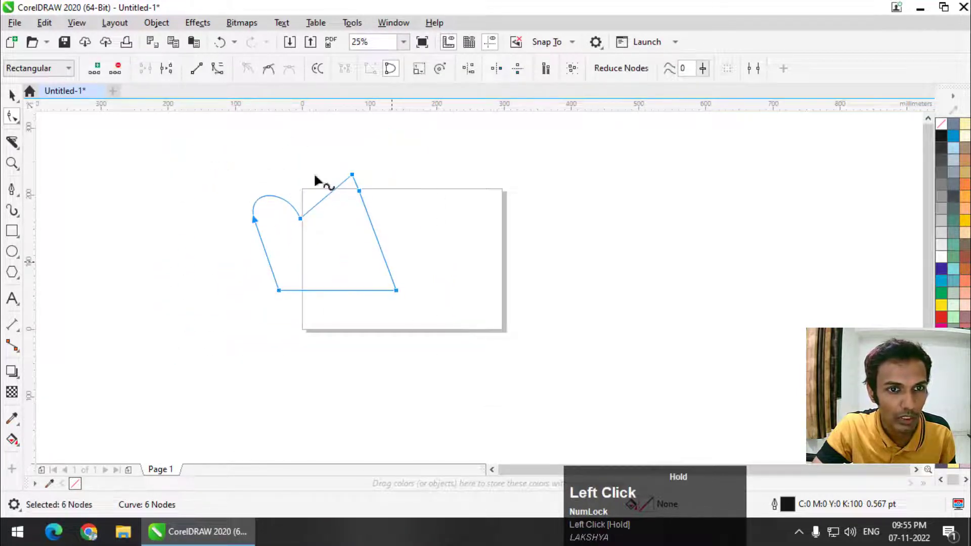
left_click(217, 71)
left_click(451, 172)
scroll(371, 217, "up", 1)
left_click_drag(375, 227, 450, 316)
left_click(422, 363)
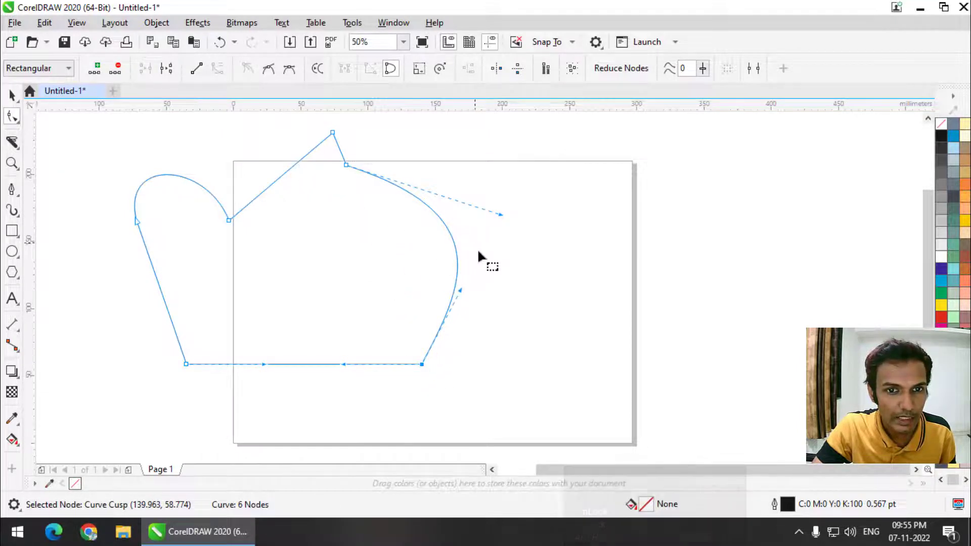
Step: Drag the bottom-right node's handles to round the right bulge and curve the bottom upward
left_click(460, 290)
left_click_drag(460, 290, 385, 259)
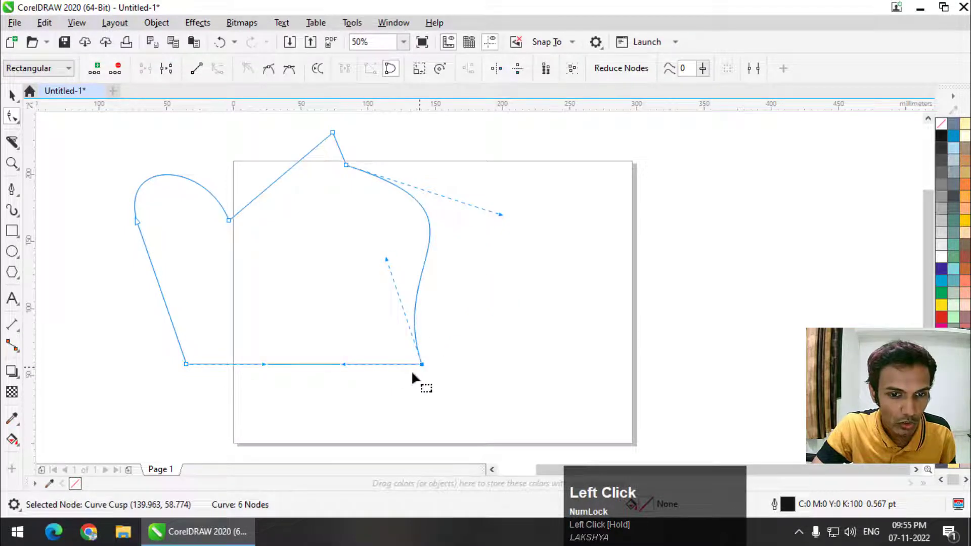
left_click_drag(343, 364, 320, 304)
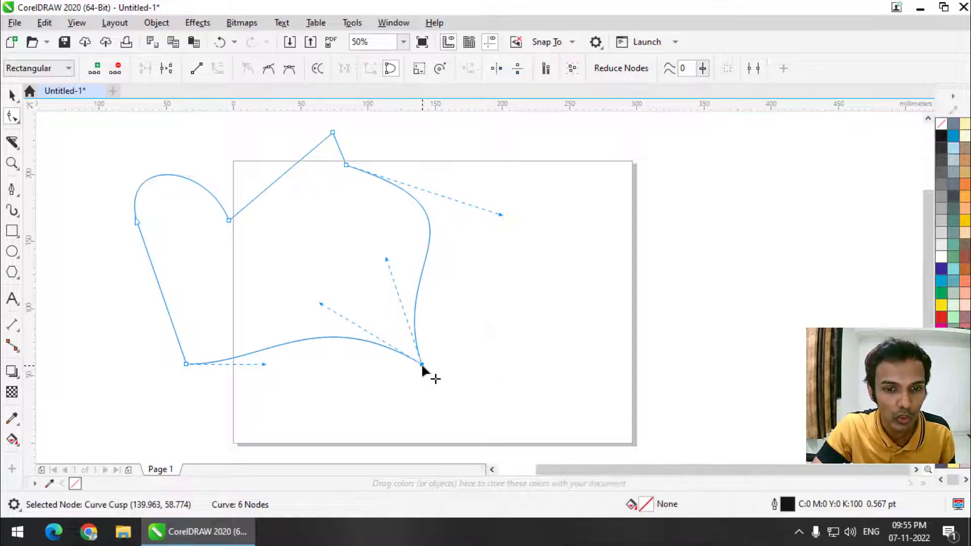
Step: Make the bottom-right node smooth, then symmetrical, stretching its handle so the curves flow evenly
left_click(265, 74)
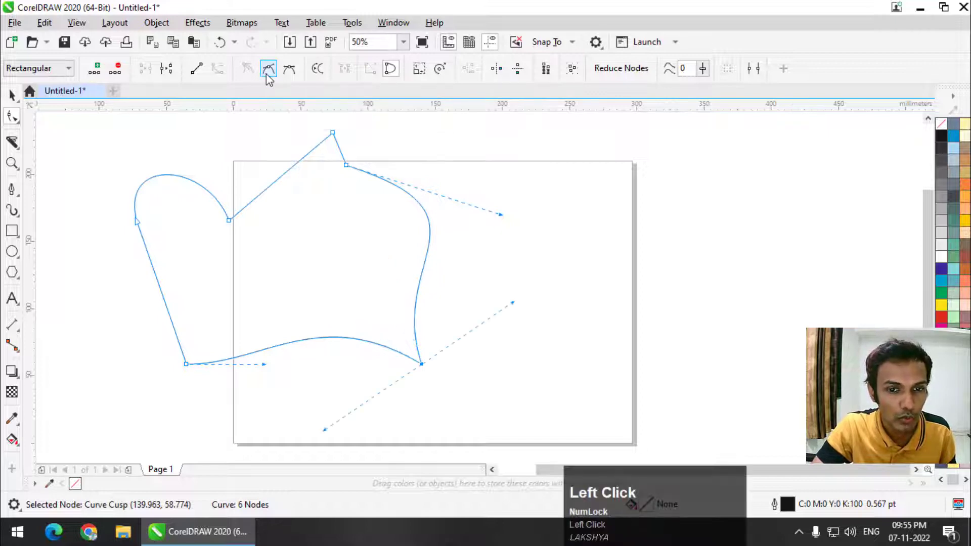
left_click_drag(326, 430, 329, 342)
left_click_drag(377, 359, 360, 390)
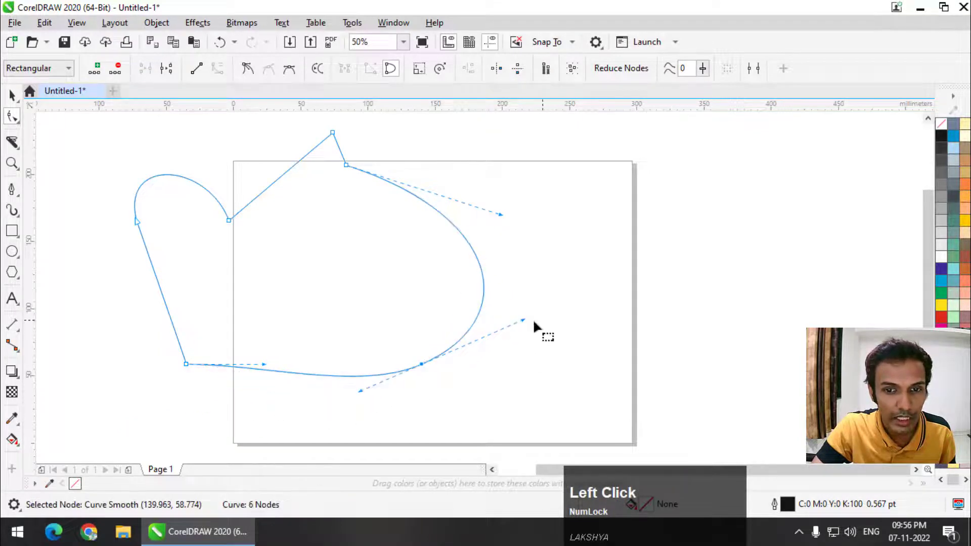
mouse_move(523, 319)
left_mouse_down()
mouse_move(545, 351)
mouse_move(362, 276)
mouse_move(514, 396)
mouse_move(411, 251)
mouse_move(544, 328)
mouse_move(500, 323)
mouse_move(514, 311)
left_mouse_up()
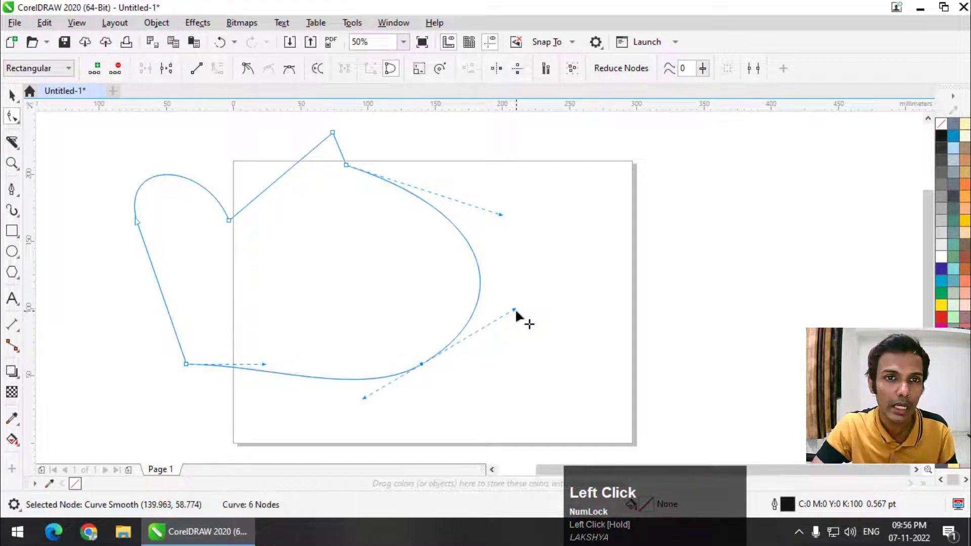
left_click(288, 70)
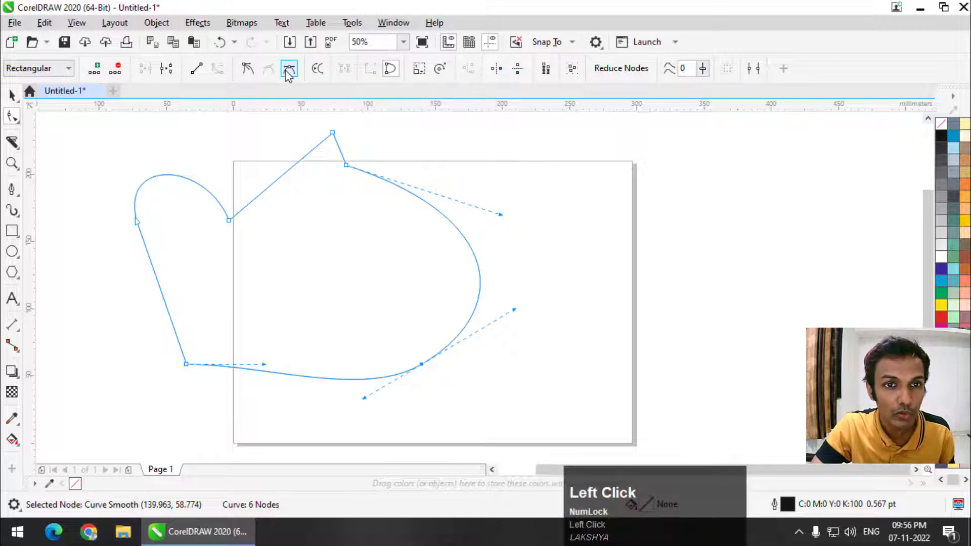
left_click_drag(498, 322, 462, 323)
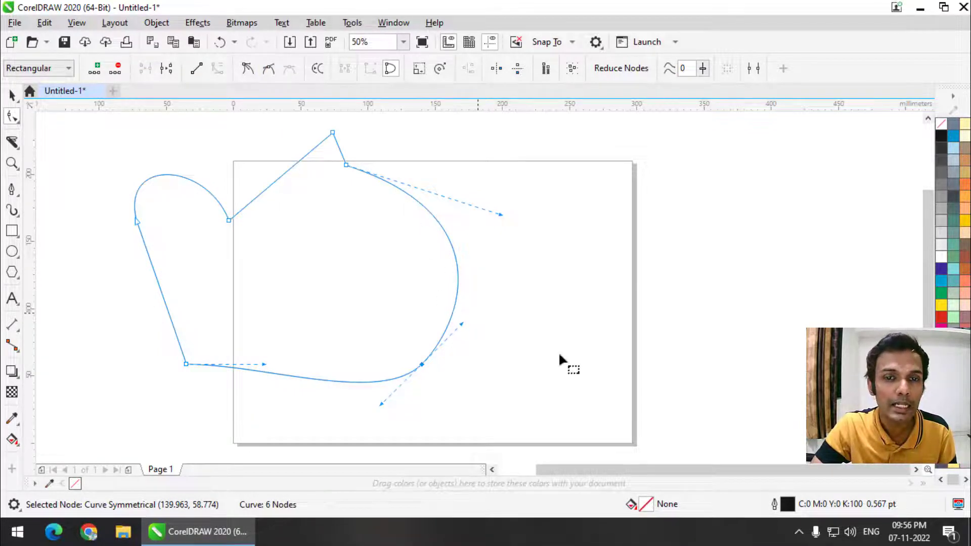
Step: Switch the bottom-right node to smooth, adjust its handle, then return it to symmetrical
left_click(268, 69)
left_click_drag(461, 324, 534, 308)
left_click(288, 68)
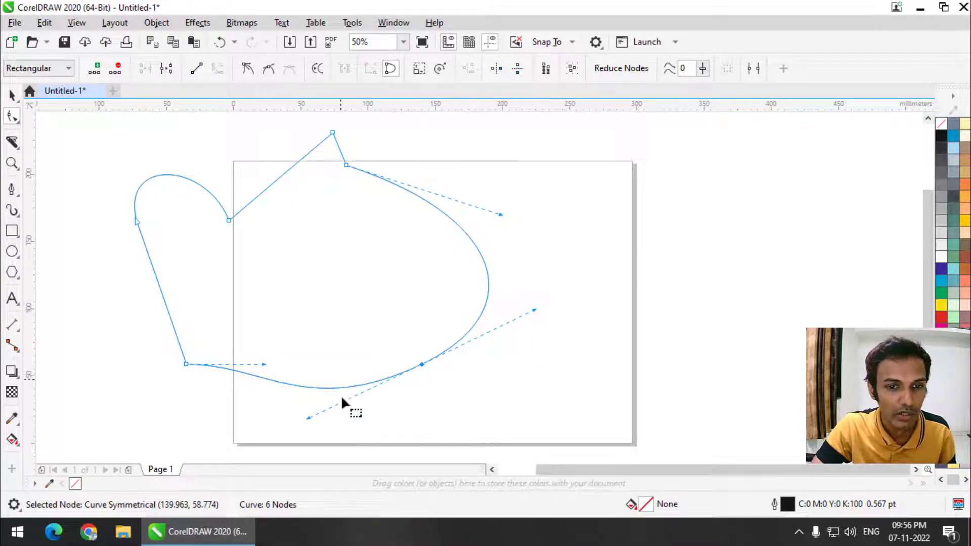
Step: Make the bottom-right node a cusp and angle its handles independently into a sharp point
left_click(248, 70)
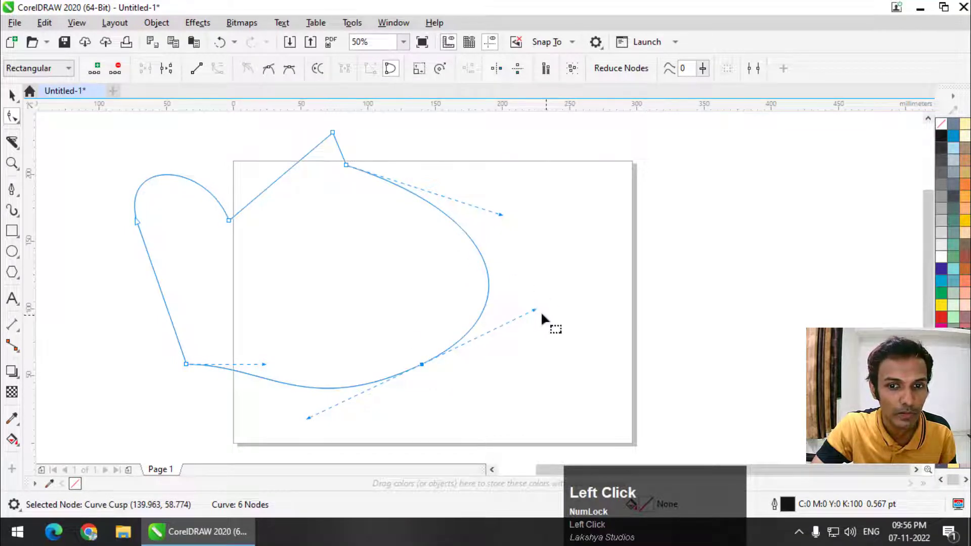
left_click_drag(535, 308, 545, 286)
left_click_drag(309, 419, 326, 326)
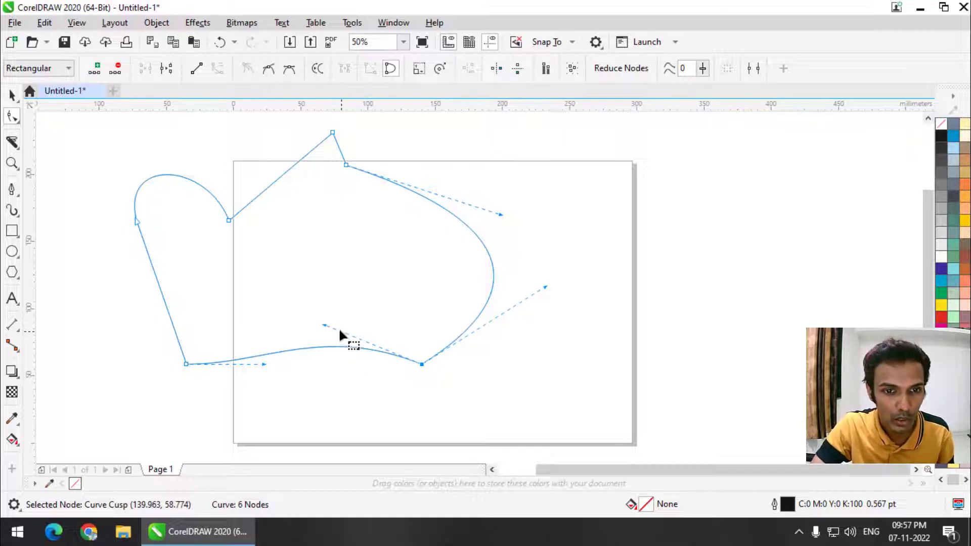
left_click_drag(324, 327, 352, 291)
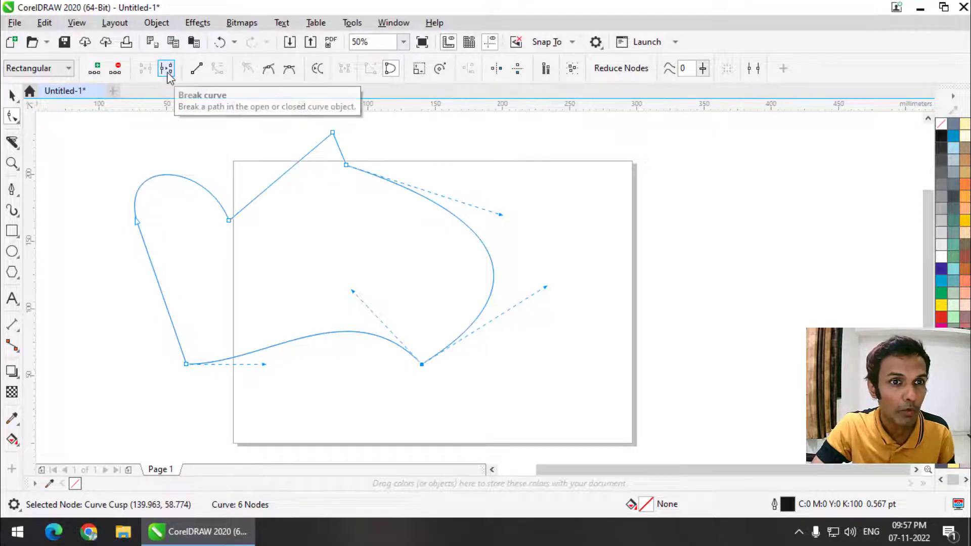
Step: Break the curve at the bottom-right node and drag the split-off end away
left_click(423, 362)
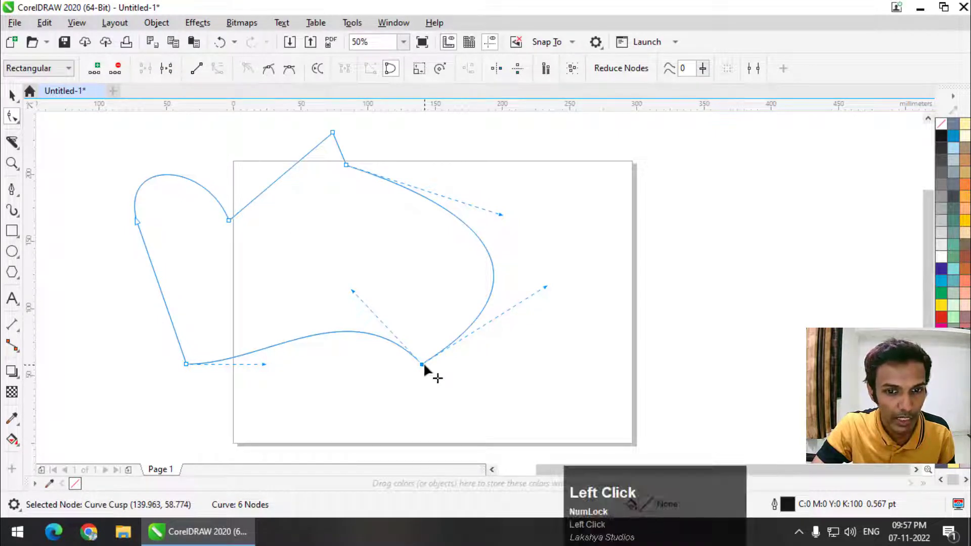
left_click(171, 72)
left_click_drag(420, 366, 465, 349)
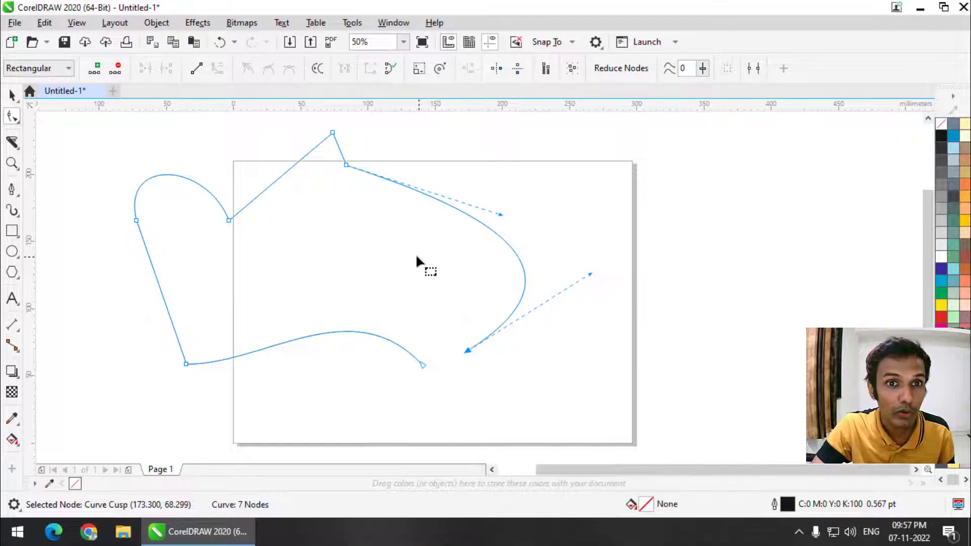
Step: Undo the trial Close curve and marquee-select both open end nodes
left_click(389, 67)
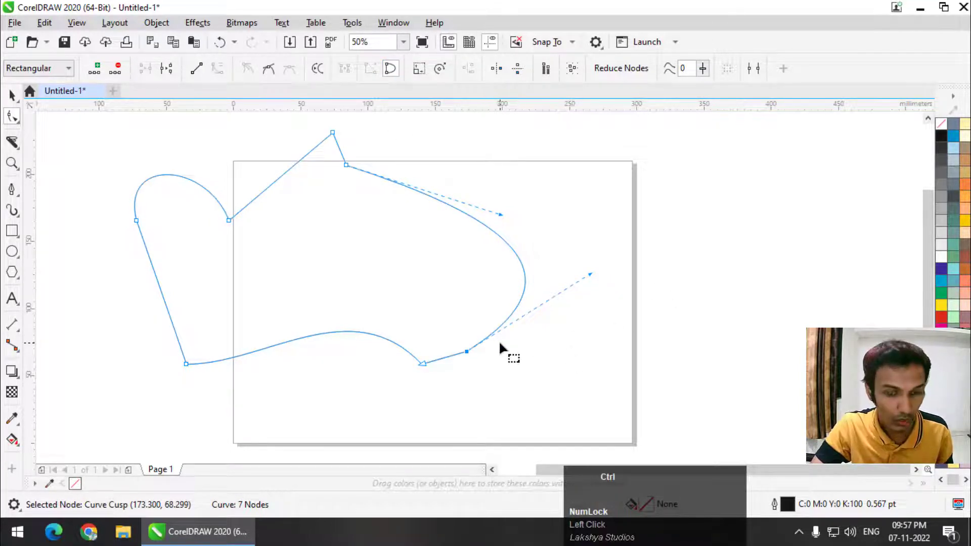
key("ctrl+z")
left_click_drag(489, 306, 408, 393)
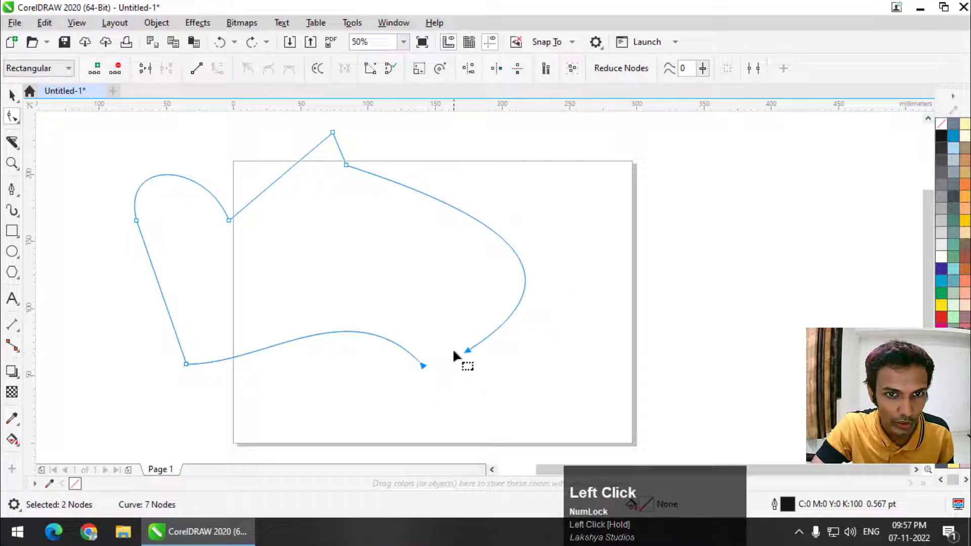
left_click(369, 70)
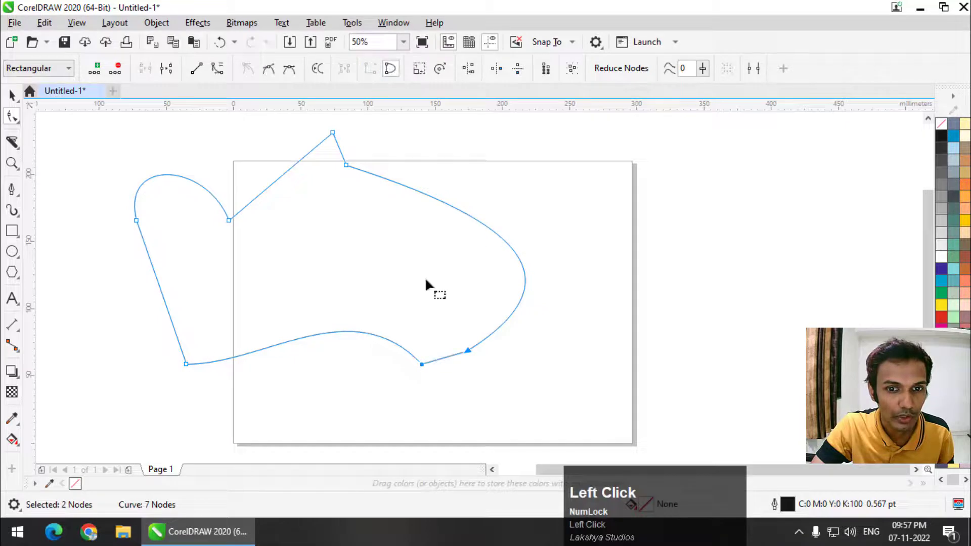
key("ctrl+z")
left_click(461, 363)
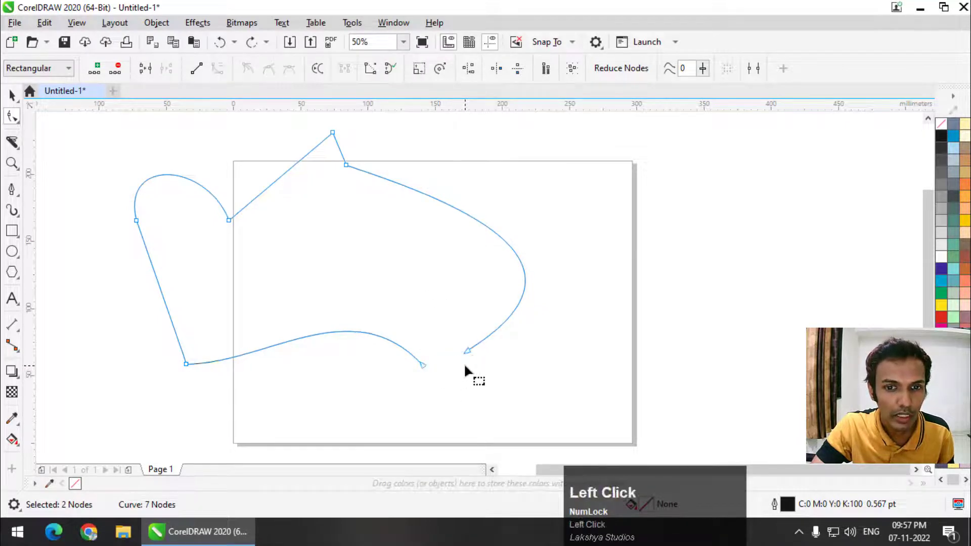
left_click(471, 352)
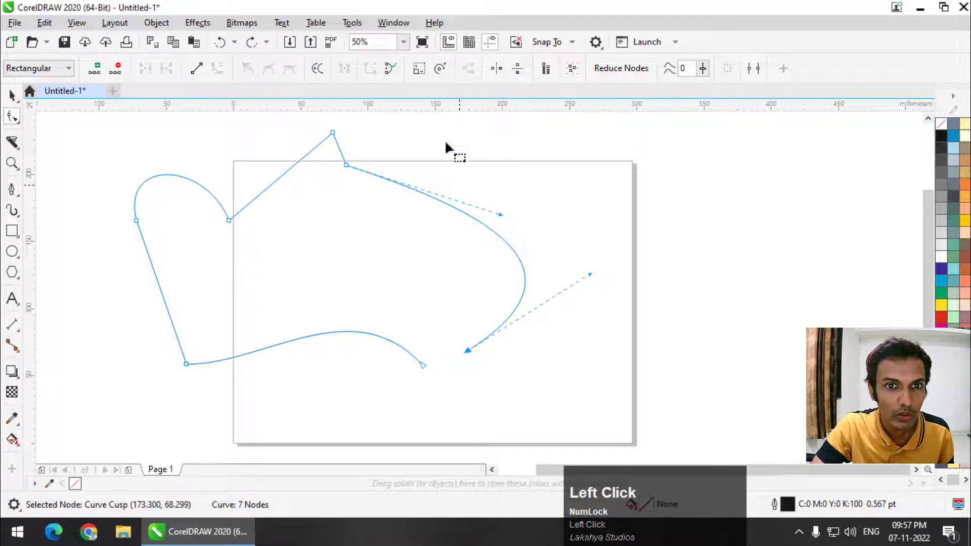
left_click(385, 73)
key("ctrl+z")
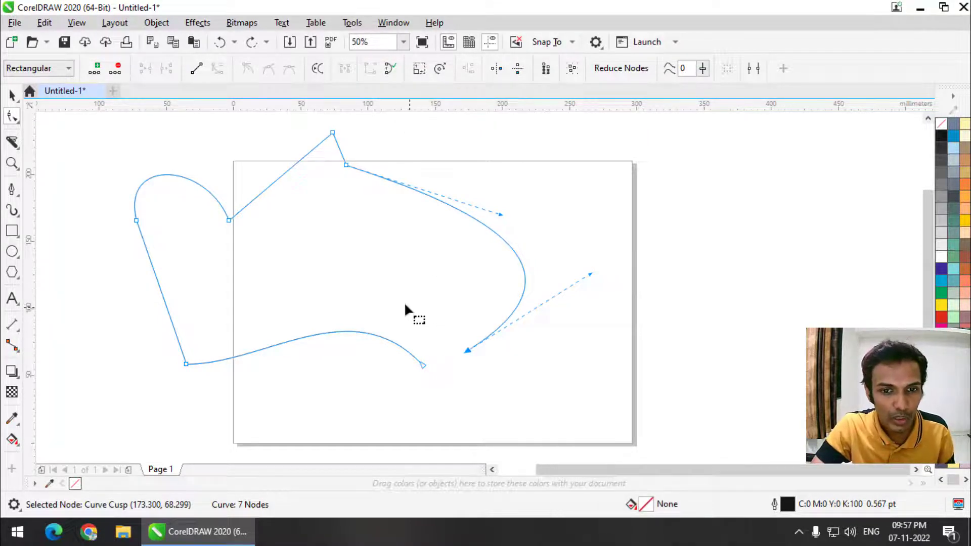
left_click_drag(405, 304, 491, 386)
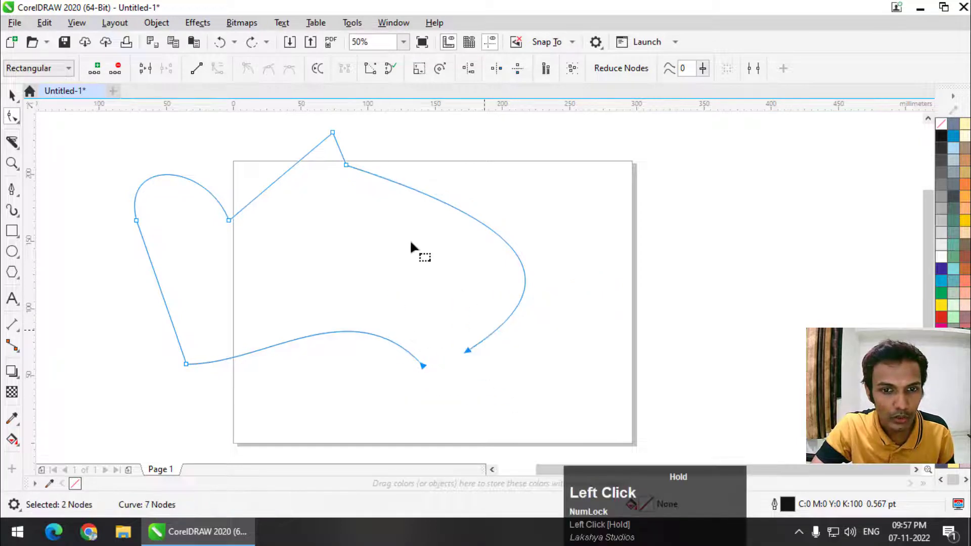
Step: Apply Extend Curve to Close to join the two end nodes with a straight segment
left_click(368, 73)
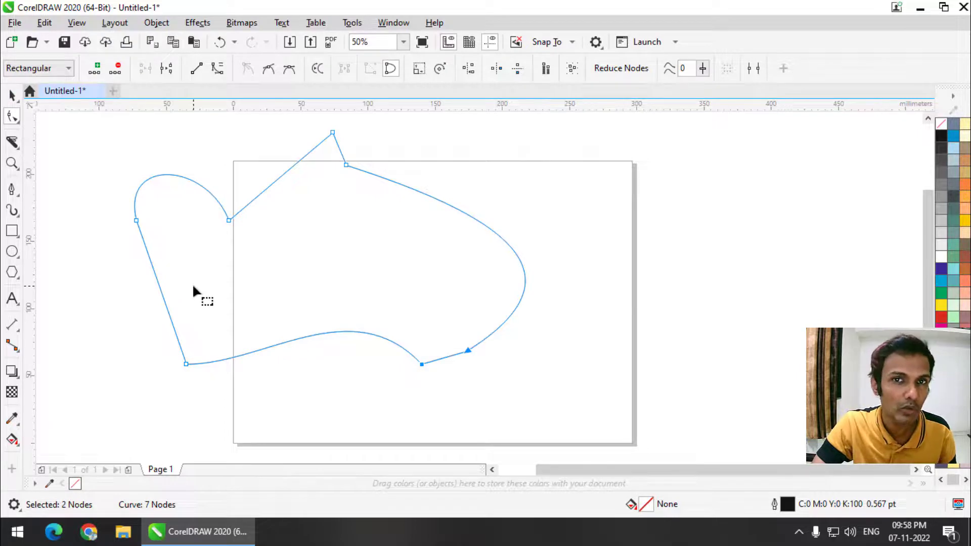
left_click(11, 116)
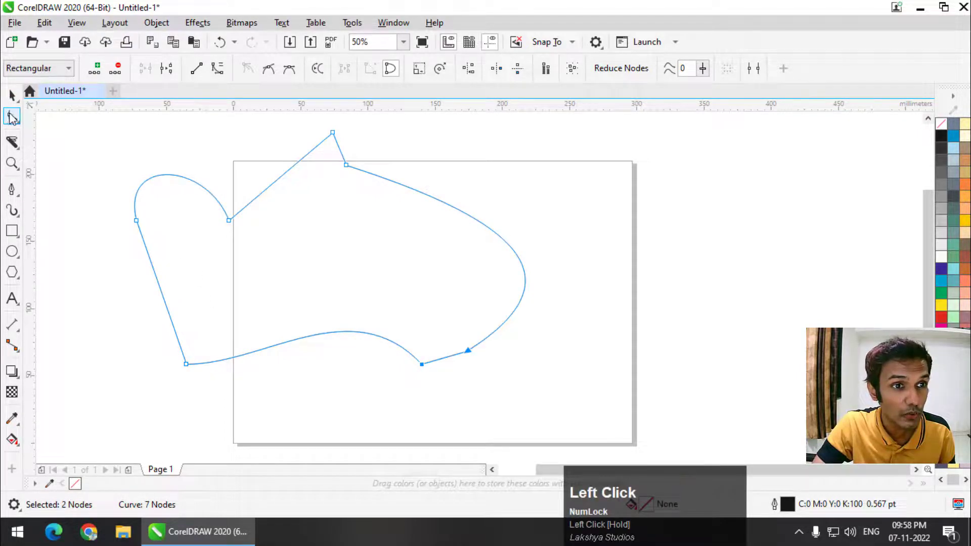
left_click(40, 115)
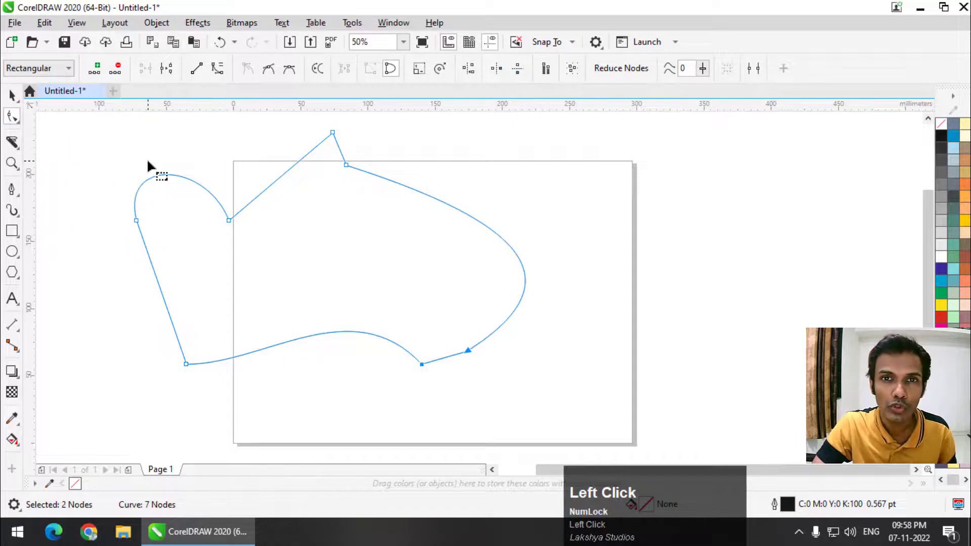
left_click(12, 117)
left_click(40, 118)
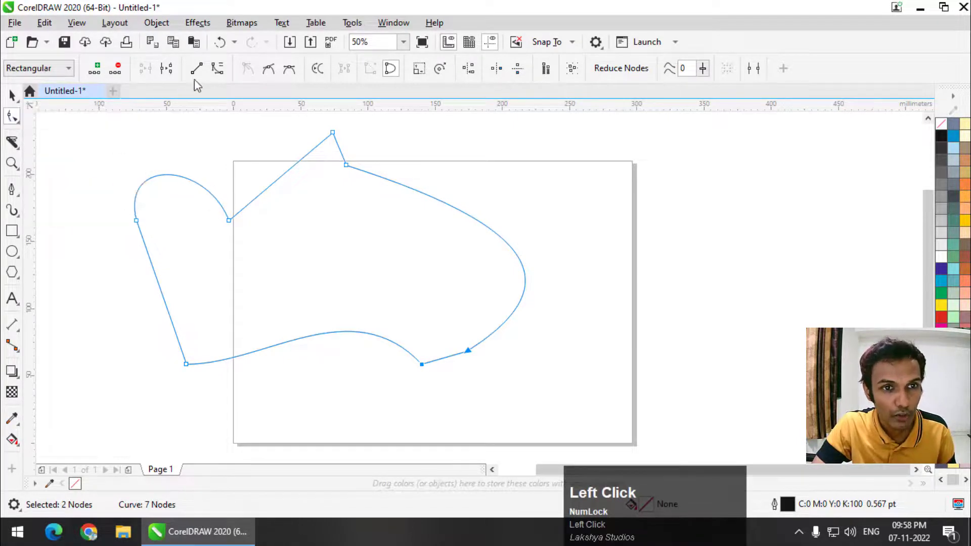